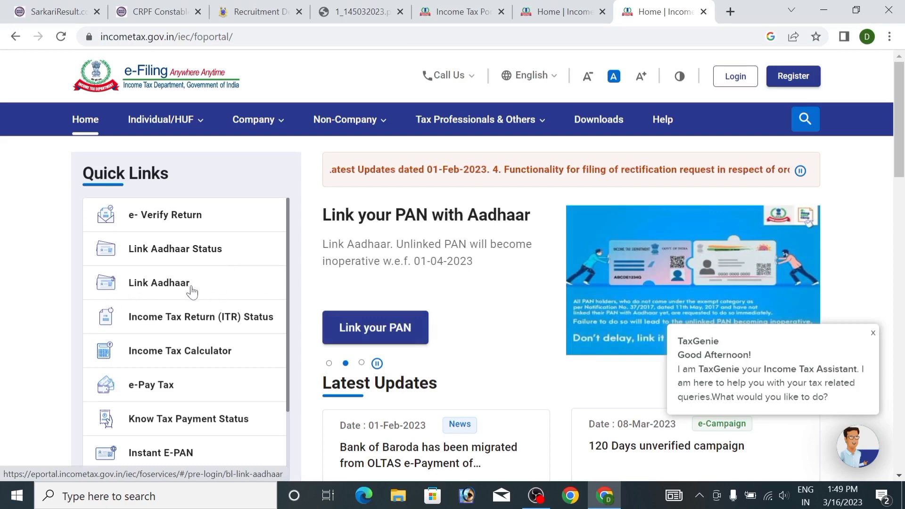
- Open the Link Aadhaar form and look over its PAN and Aadhaar Number fields and the validation option
left_click(137, 291)
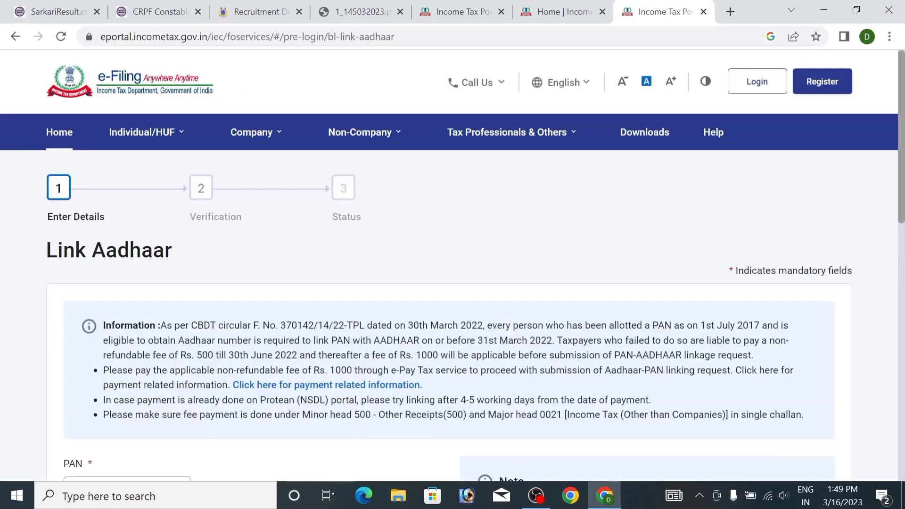
scroll(452, 316, "down", 3)
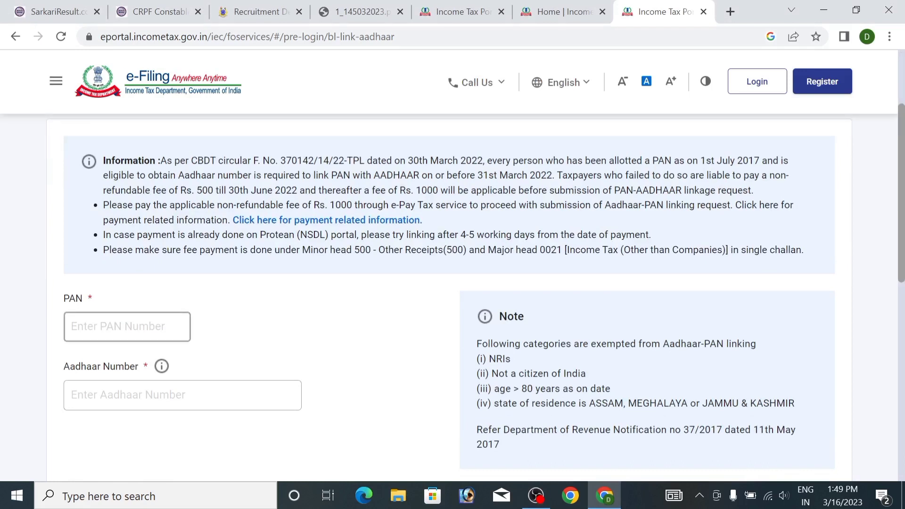
left_click(128, 327)
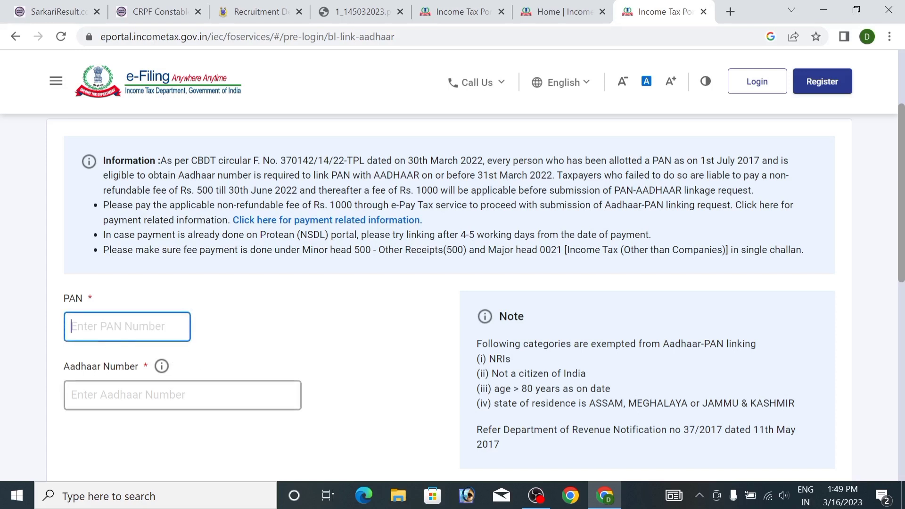
left_click(179, 395)
scroll(381, 382, "down", 7)
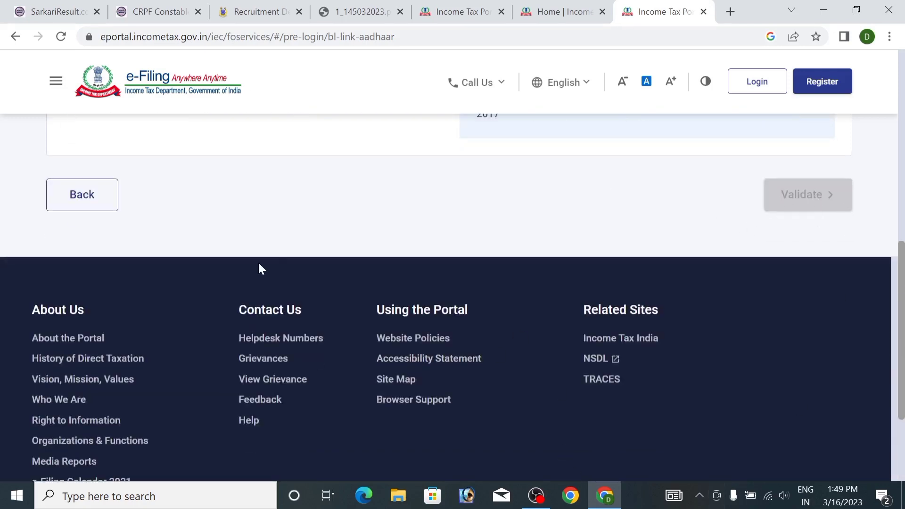
scroll(255, 264, "up", 10)
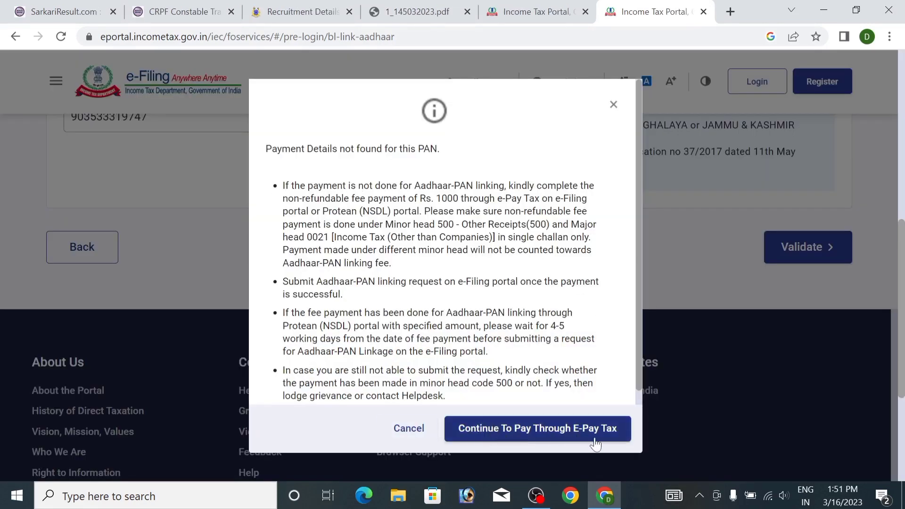
- Continue to pay through e-Pay Tax and go through the PAN/TAN, confirmation and mobile fields, continuing to verification
left_click(520, 429)
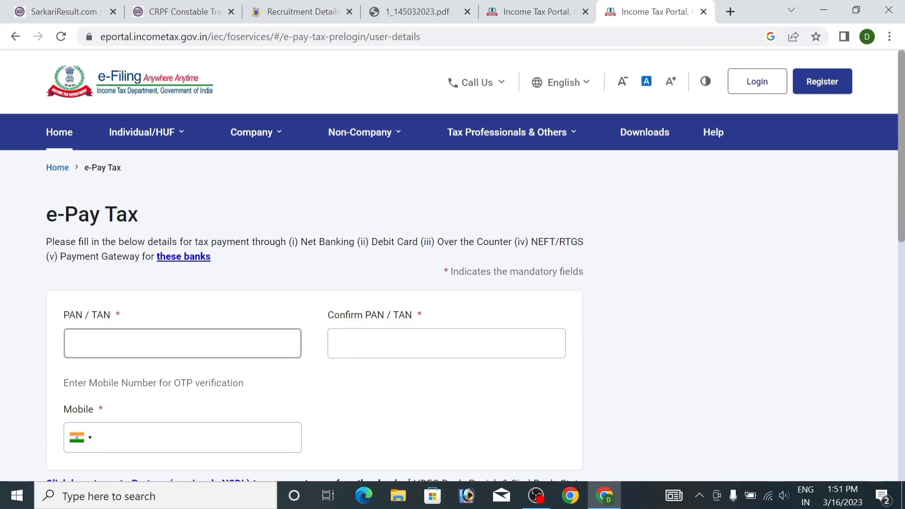
left_click(83, 343)
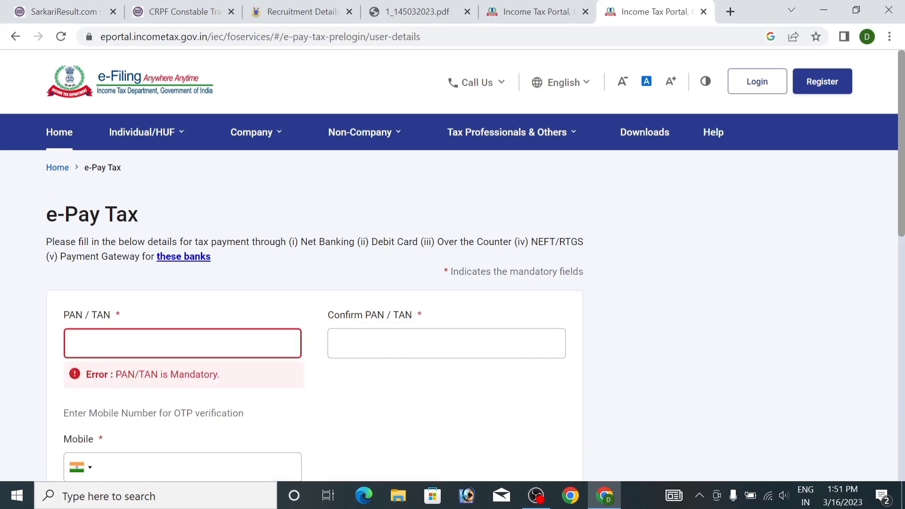
key("Tab")
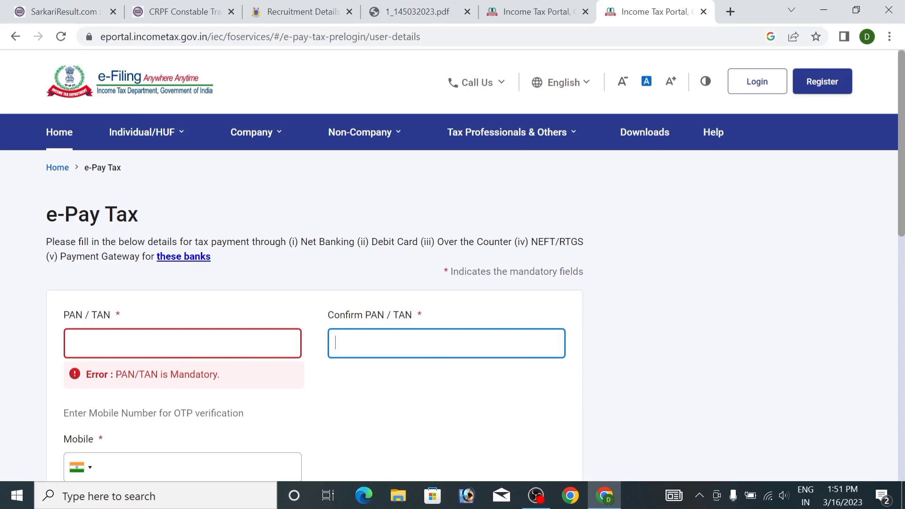
key("shift+Tab")
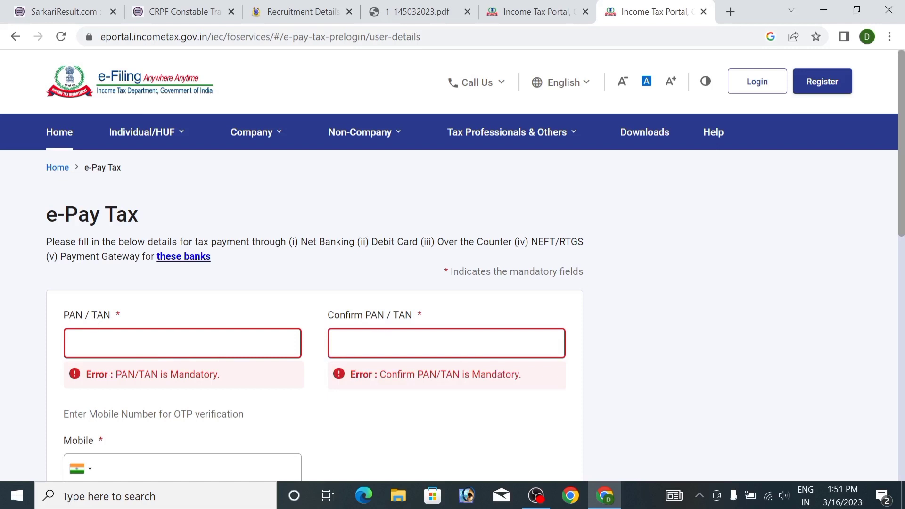
scroll(452, 282, "down", 3)
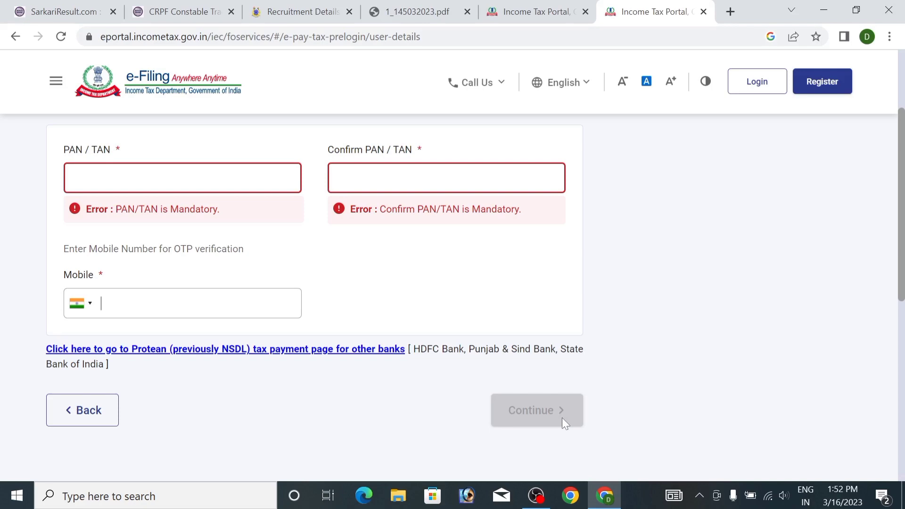
left_click(541, 498)
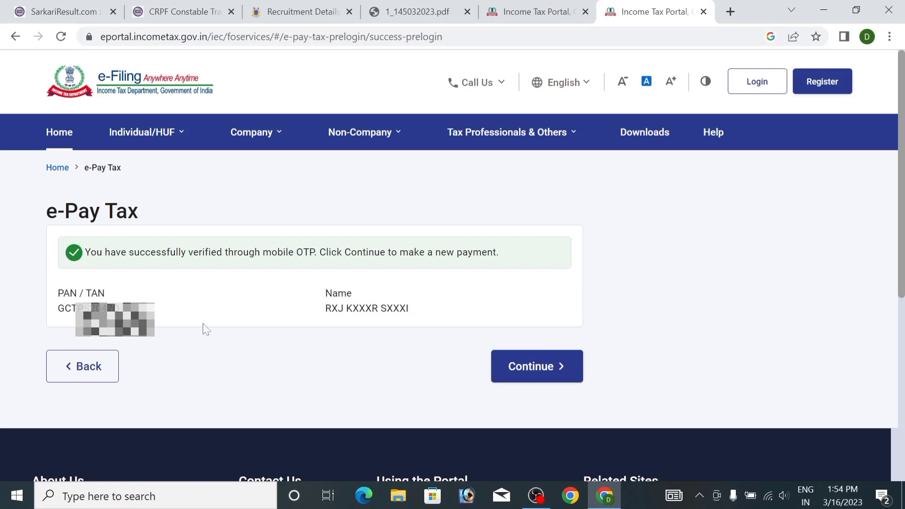
- Proceed with a new Income Tax payment and choose 2023-24 as the assessment year
left_click(552, 366)
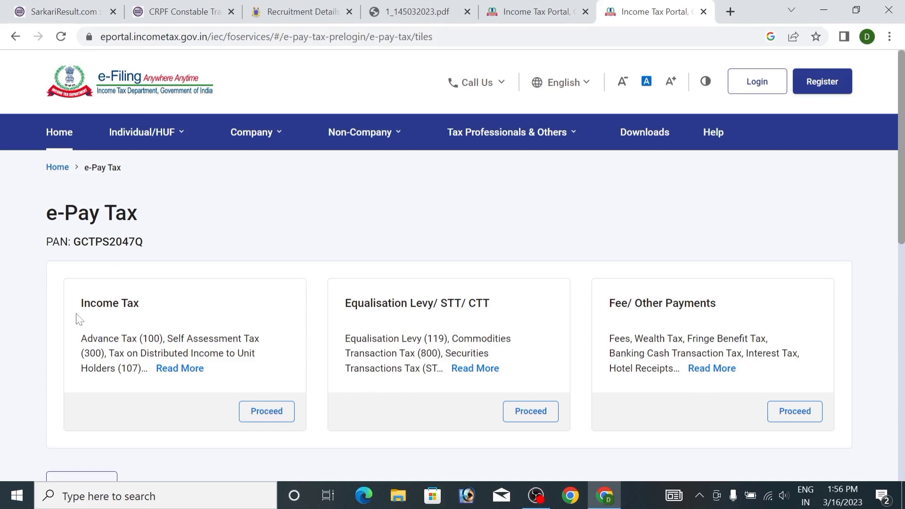
left_click(259, 413)
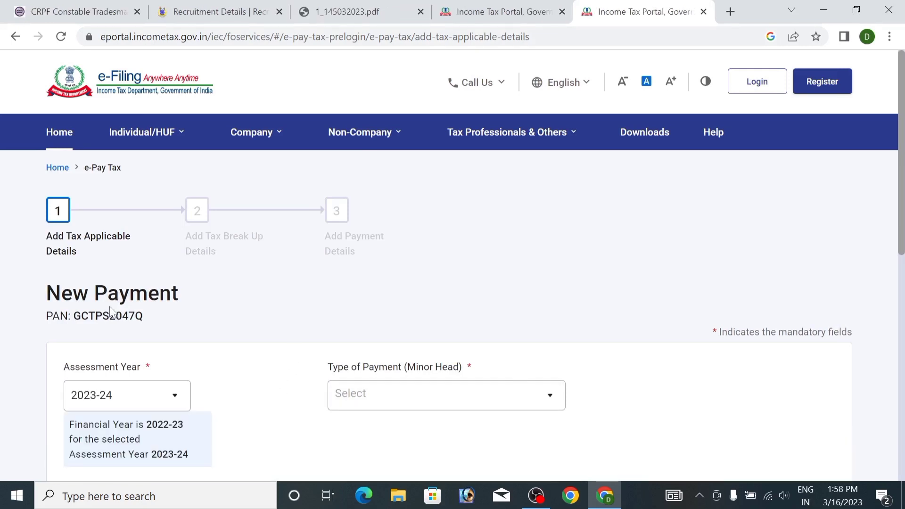
key("Tab")
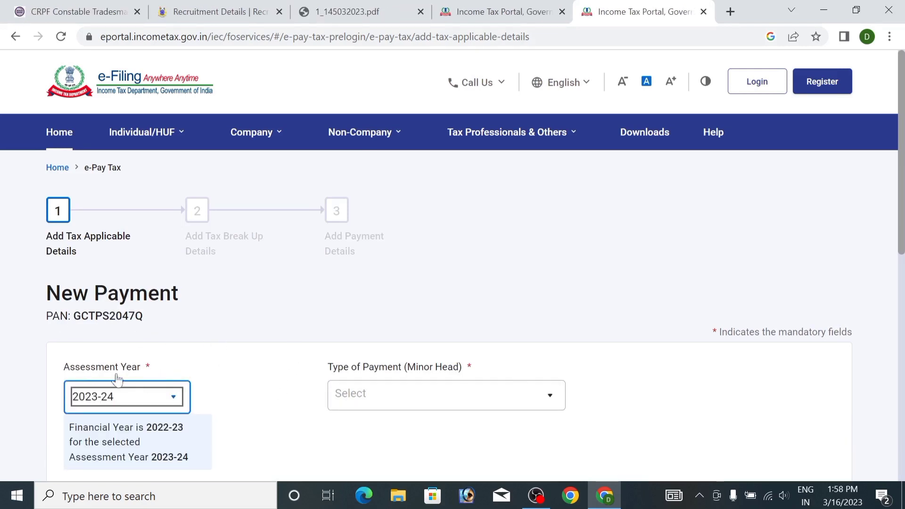
scroll(227, 380, "down", 3)
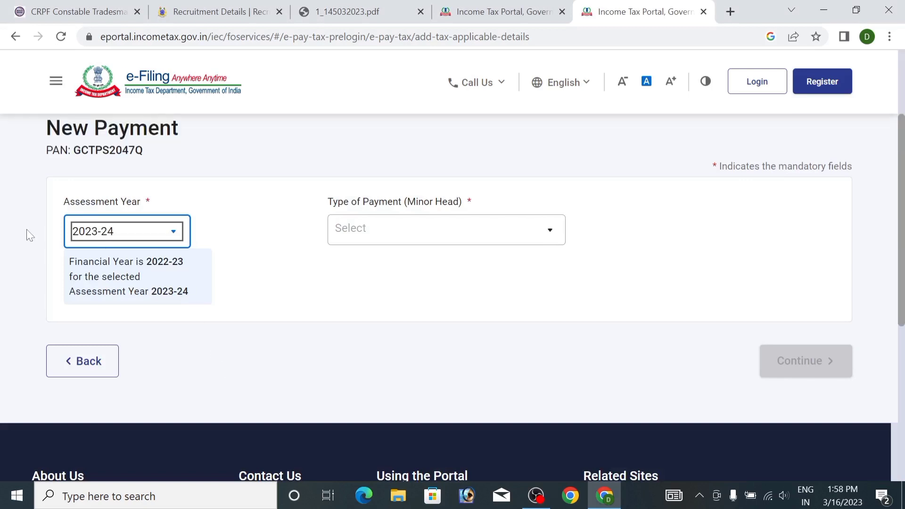
left_click(137, 234)
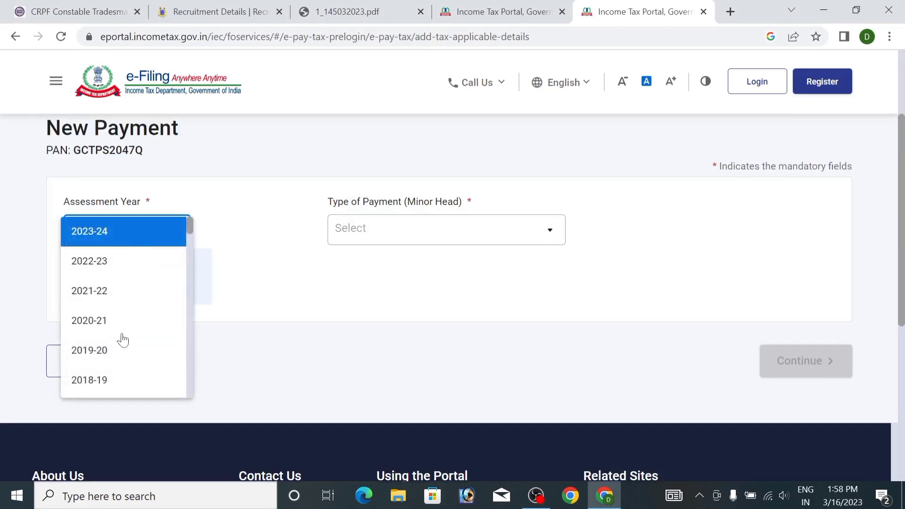
scroll(122, 320, "down", 5)
scroll(123, 318, "up", 5)
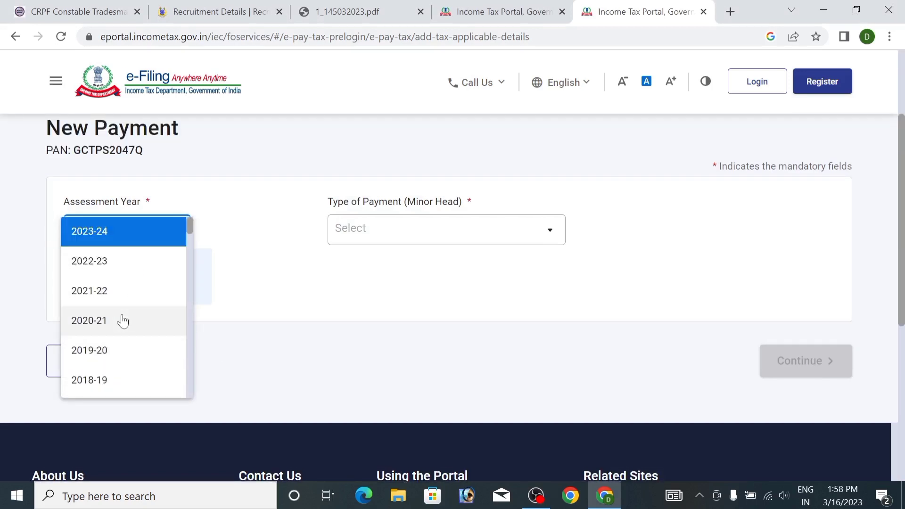
scroll(122, 319, "up", 3)
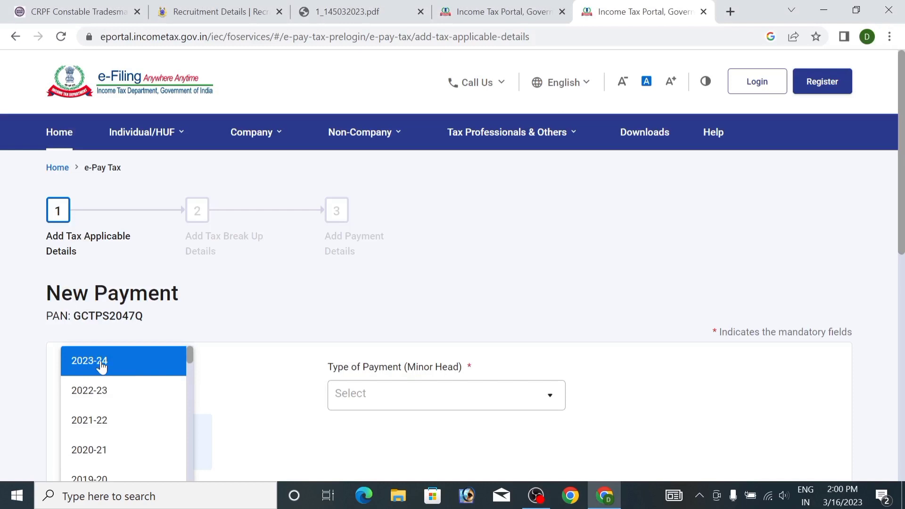
left_click(132, 365)
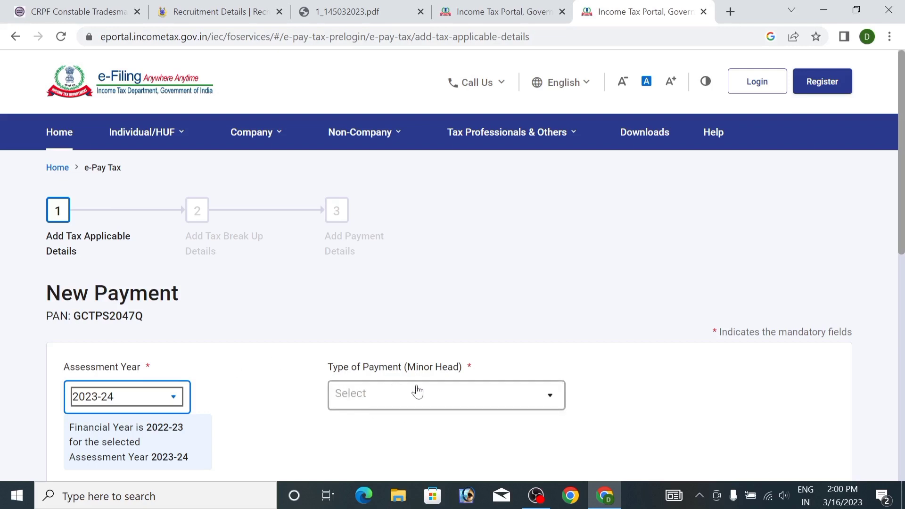
- Set the type of payment to Other Receipts (500) and continue through the tax break-up to the payment mode selection
left_click(330, 398)
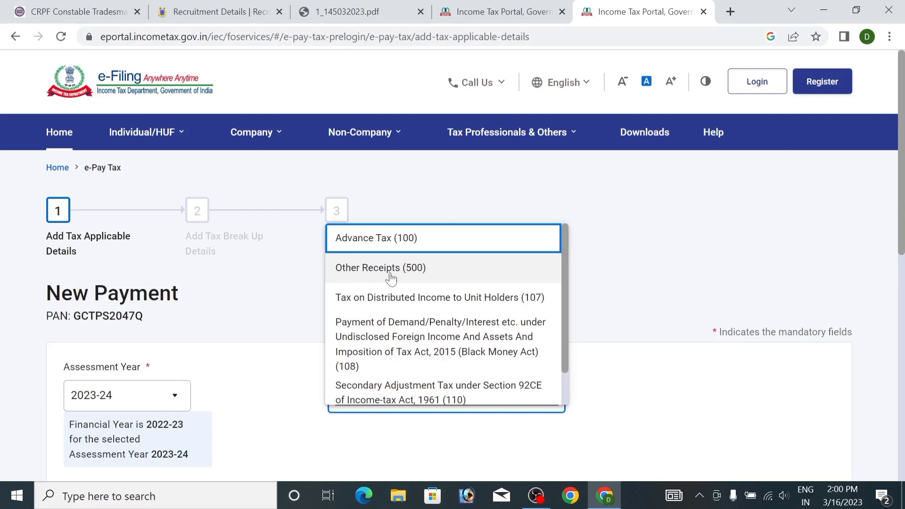
left_click(416, 271)
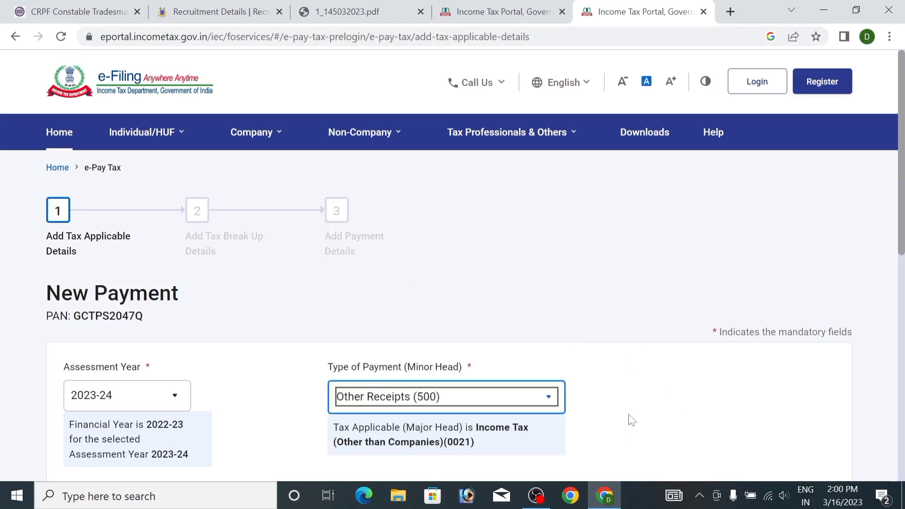
scroll(639, 380, "down", 7)
scroll(639, 380, "up", 4)
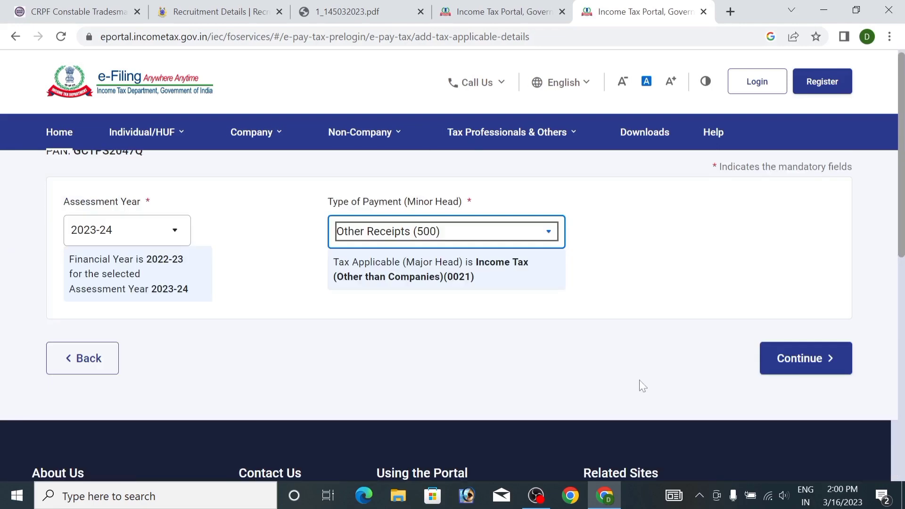
left_click(819, 370)
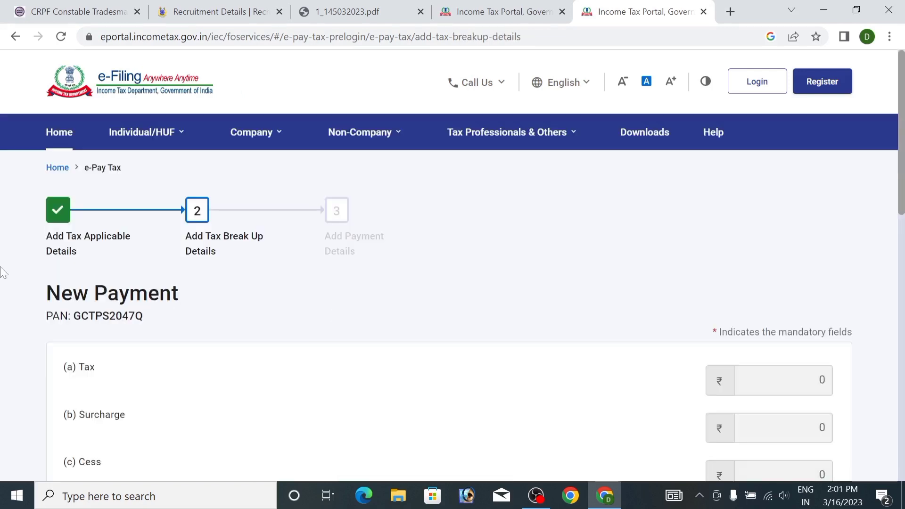
scroll(537, 323, "down", 3)
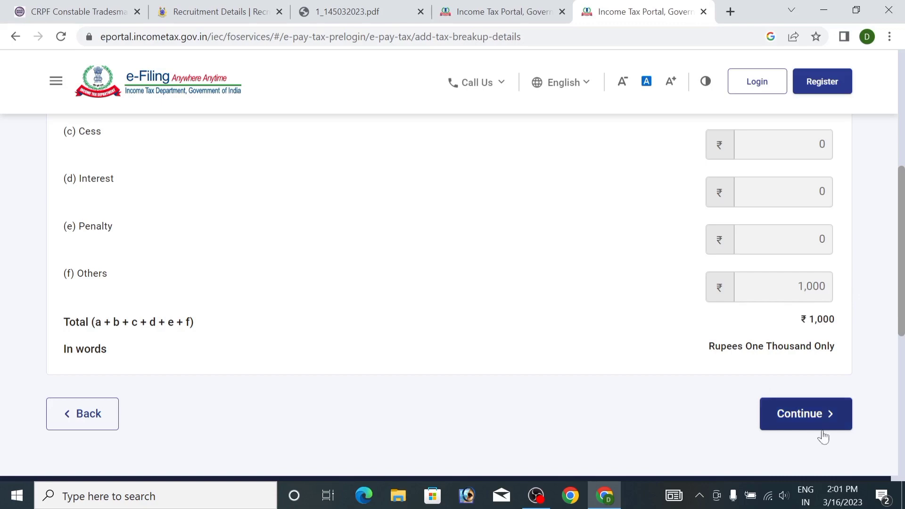
left_click(798, 427)
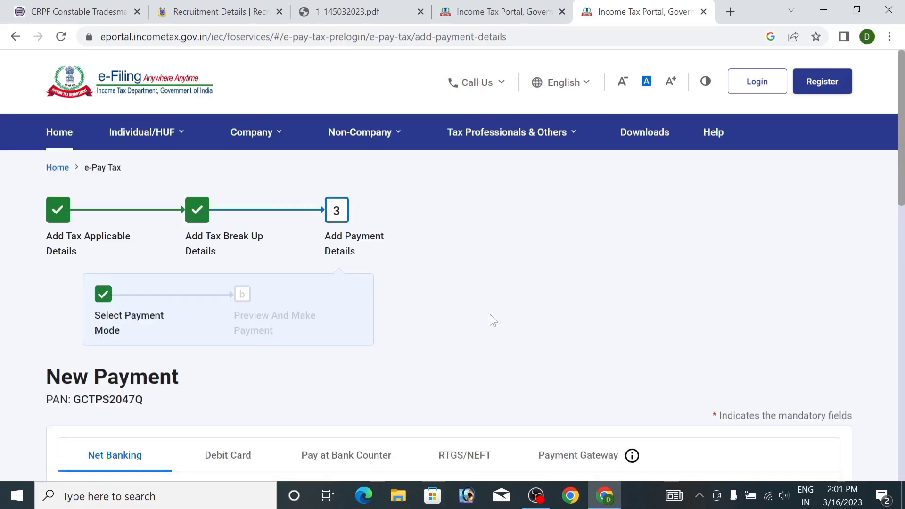
- Choose Canara Bank under the Payment Gateway mode, continue, and review the payment preview down to the payment options
scroll(446, 326, "down", 3)
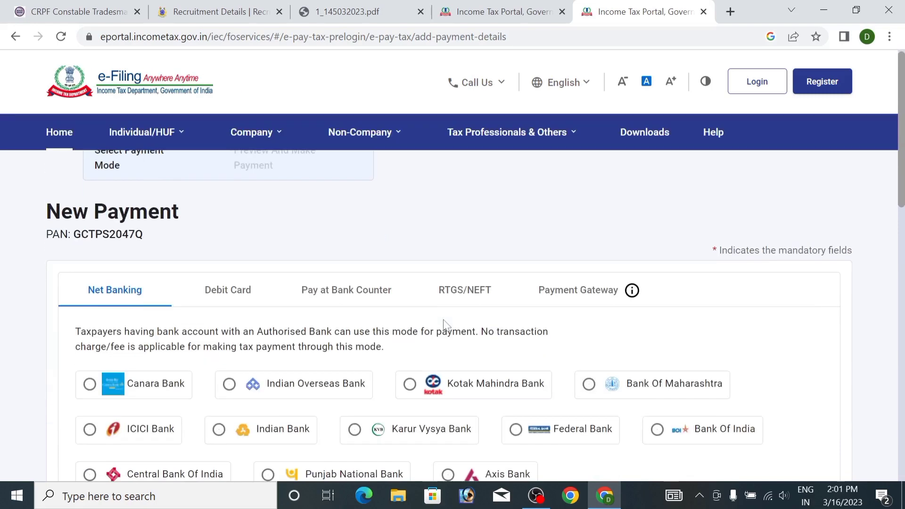
scroll(447, 325, "down", 3)
scroll(447, 325, "up", 3)
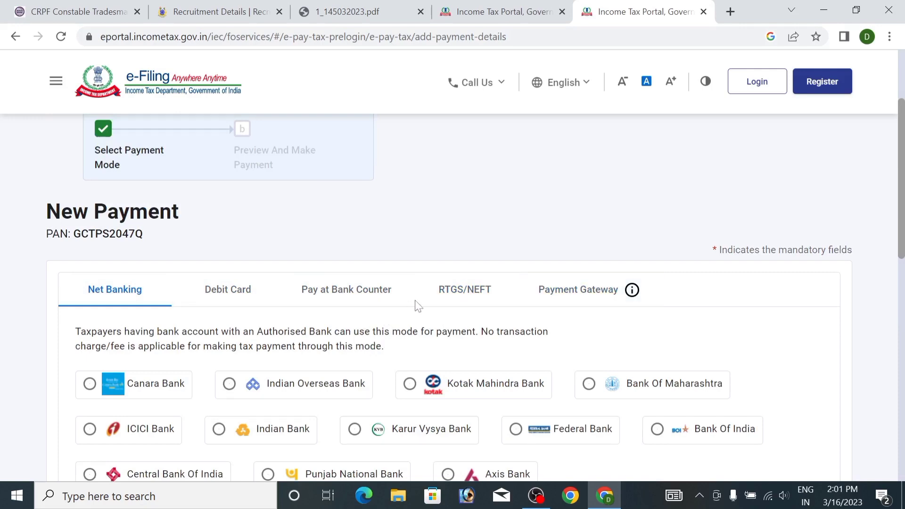
scroll(417, 304, "down", 2)
scroll(417, 304, "down", 1)
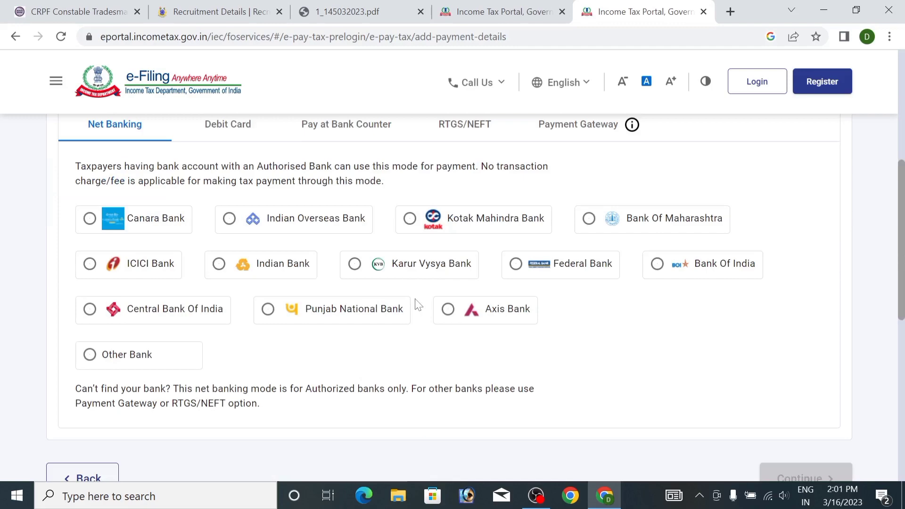
scroll(417, 304, "up", 3)
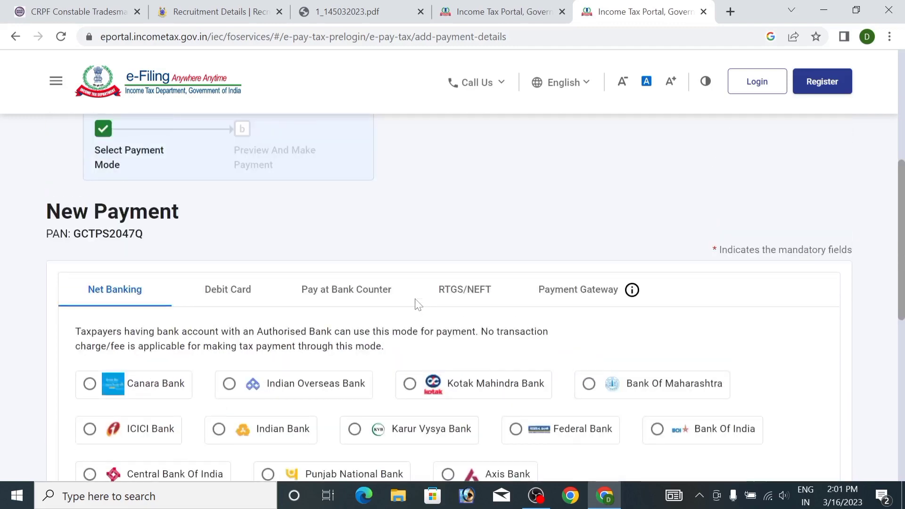
left_click(576, 293)
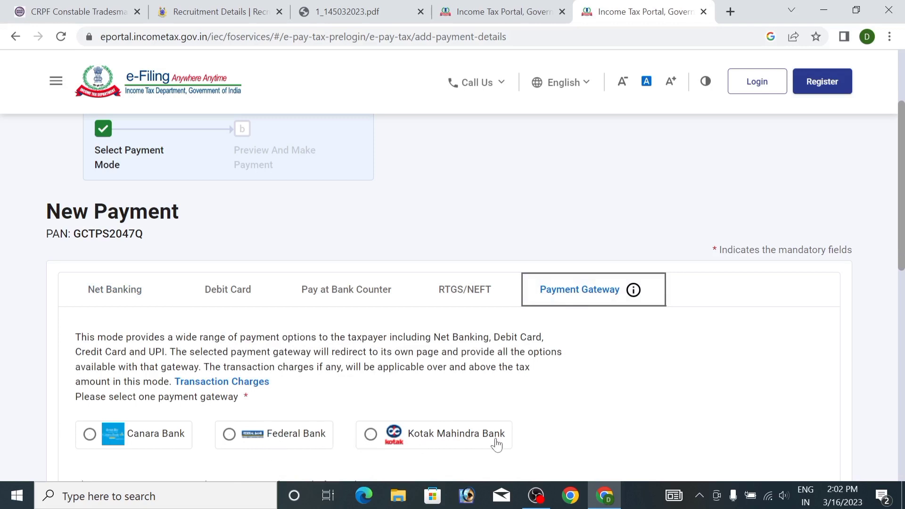
scroll(286, 336, "down", 3)
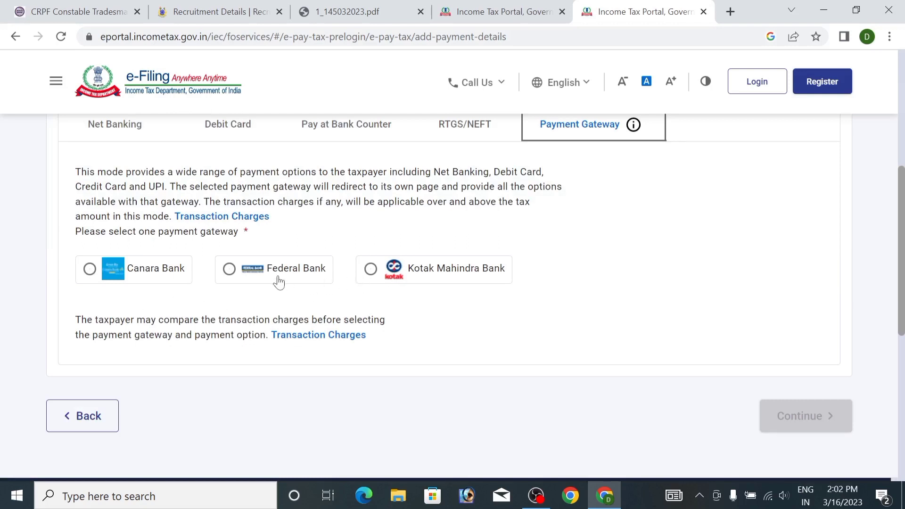
left_click(90, 271)
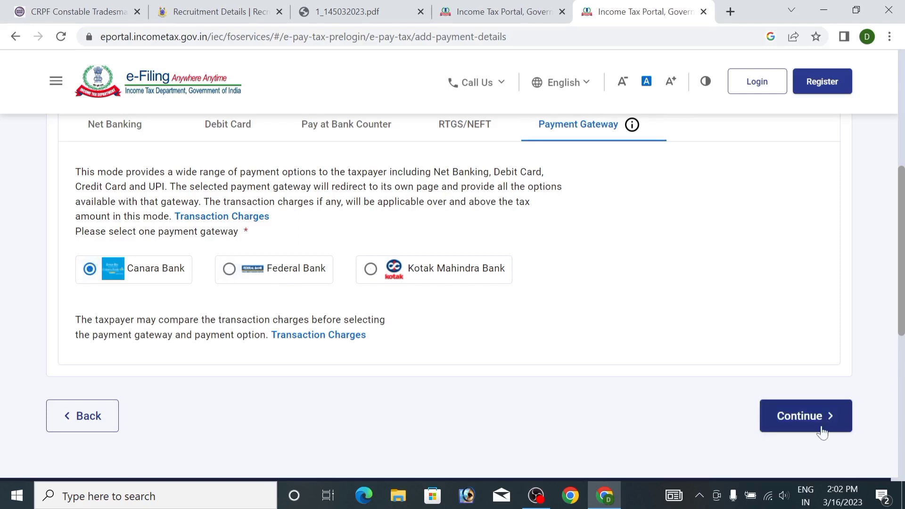
left_click(781, 417)
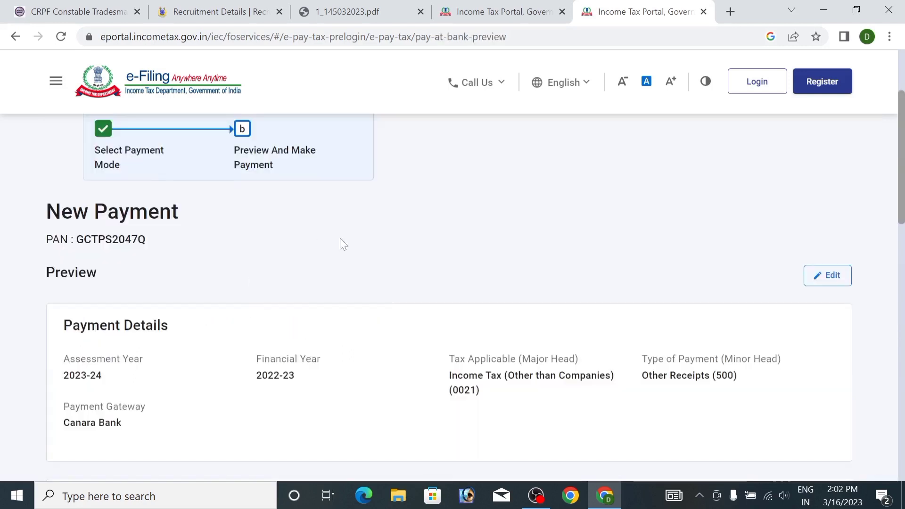
scroll(208, 359, "down", 4)
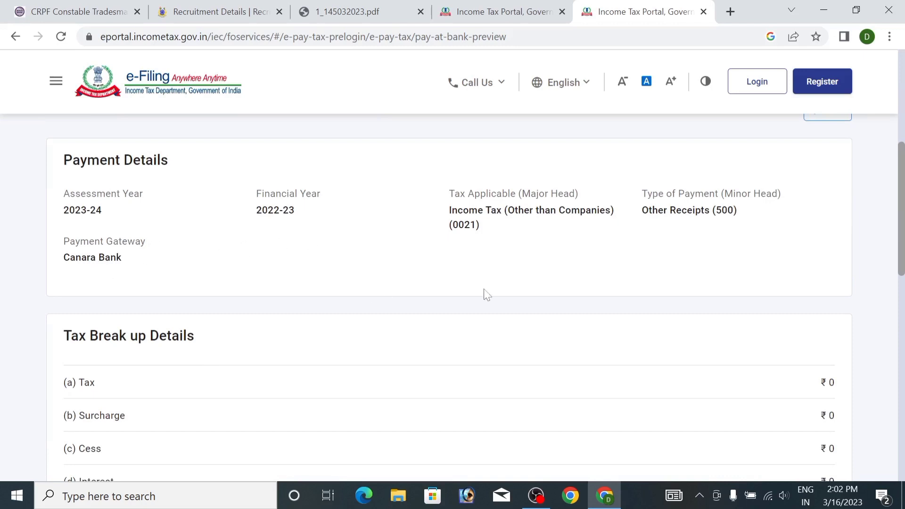
scroll(502, 293, "down", 7)
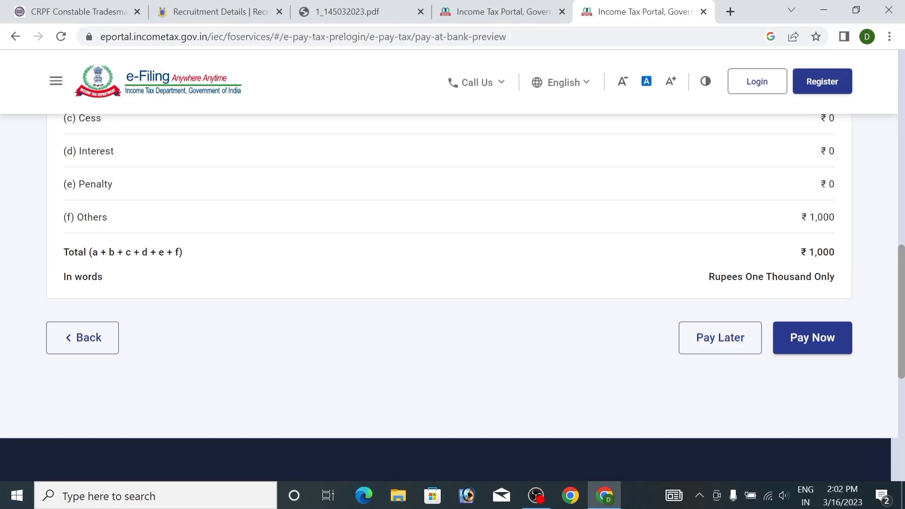
- Start paying the challan immediately, agree to the terms and conditions, and submit the payment to the bank
left_click(807, 342)
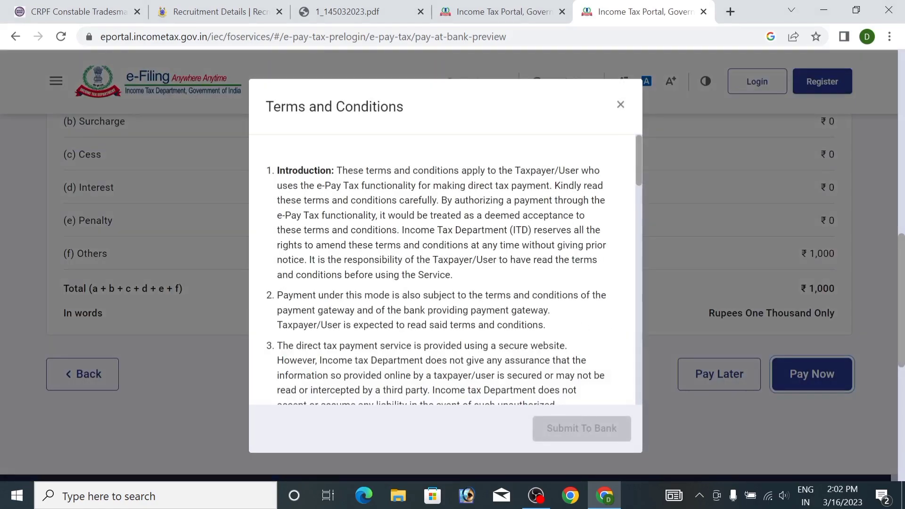
scroll(443, 268, "down", 15)
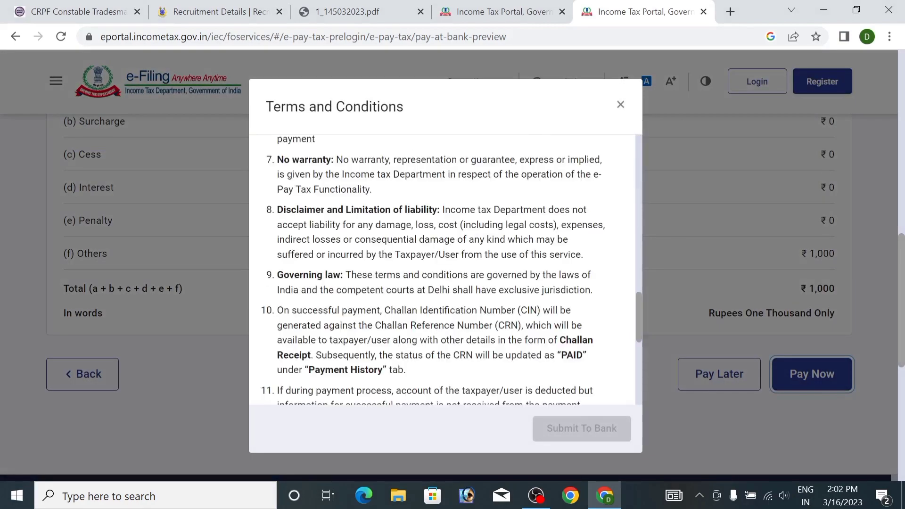
scroll(443, 269, "down", 5)
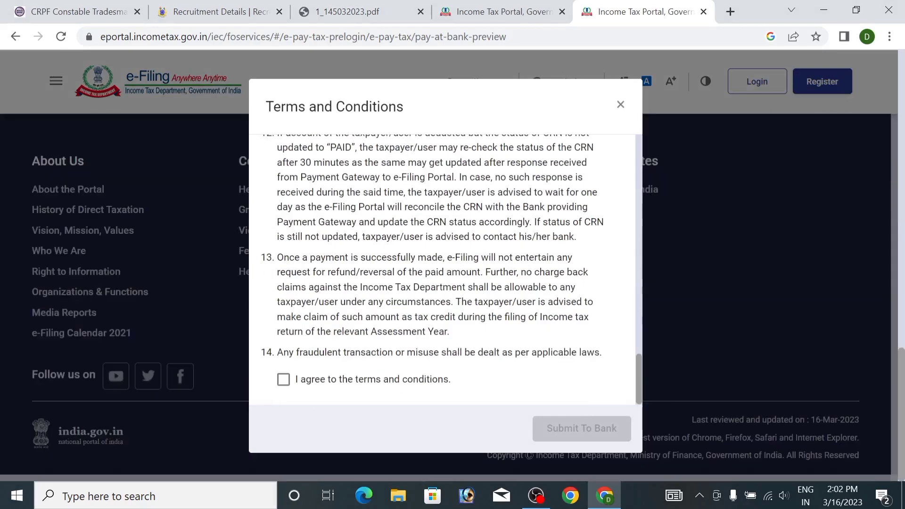
left_click(284, 381)
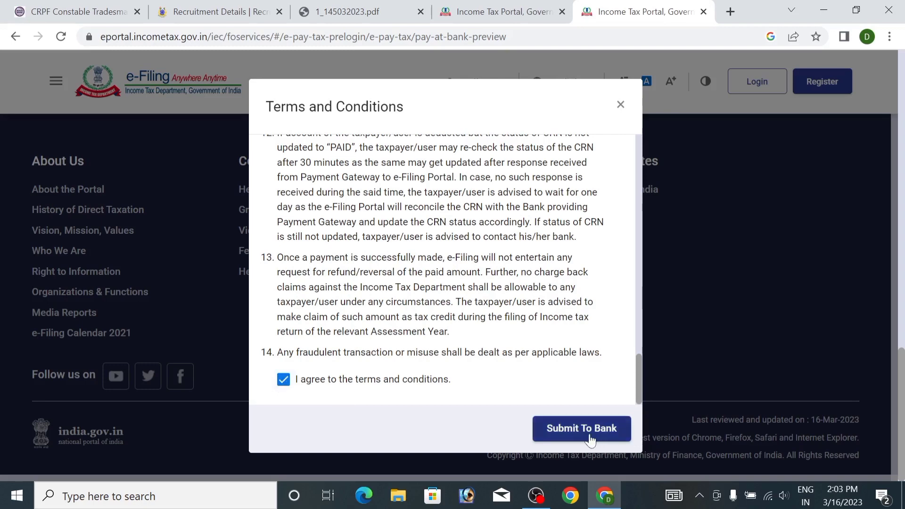
left_click(576, 438)
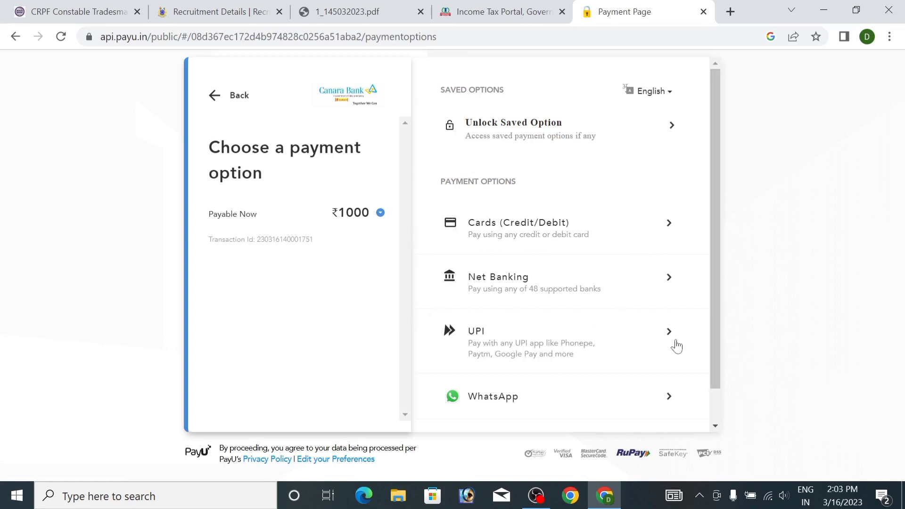
- Choose UPI as the payment option and select PhonePe as the UPI app
scroll(543, 314, "down", 1)
scroll(544, 317, "up", 1)
left_click(666, 339)
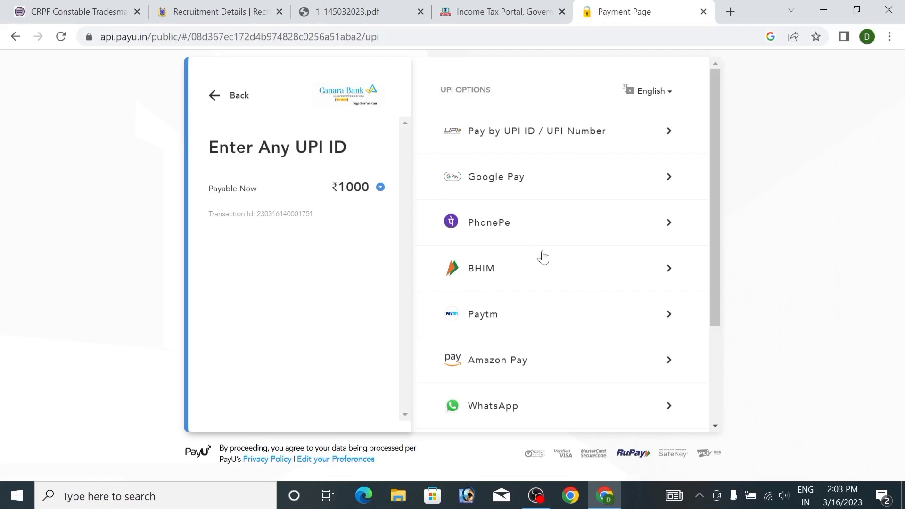
left_click(516, 228)
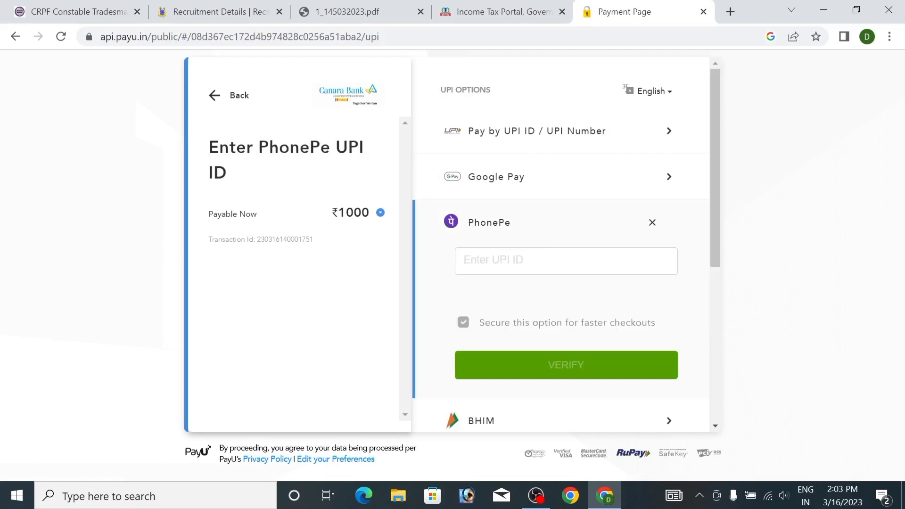
- Enter the payer's PhonePe UPI ID, verify it, and proceed with the payment
left_click(630, 273)
key("ctrl+v")
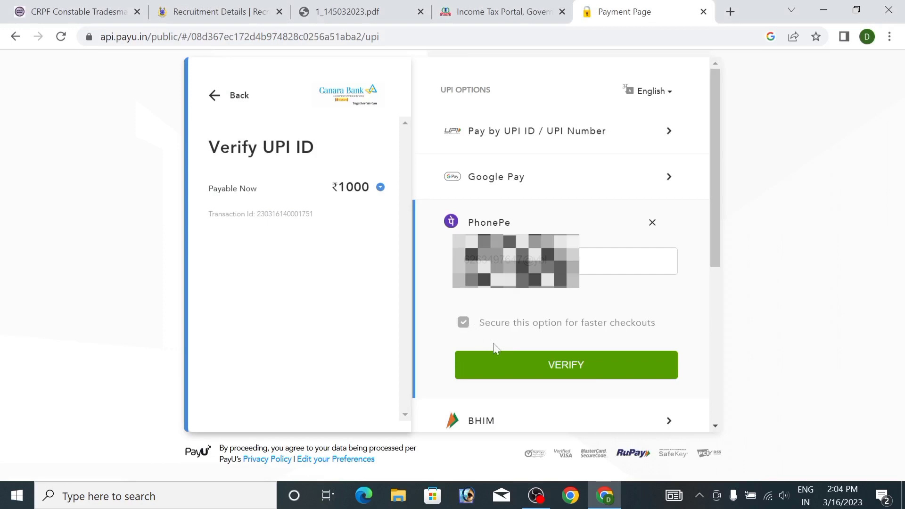
left_click(595, 323)
left_click(463, 330)
scroll(593, 324, "down", 6)
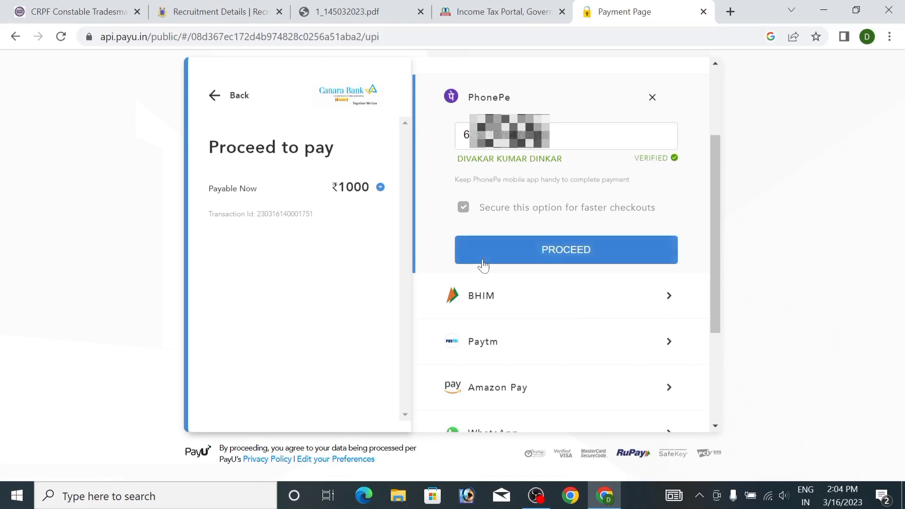
left_click(596, 262)
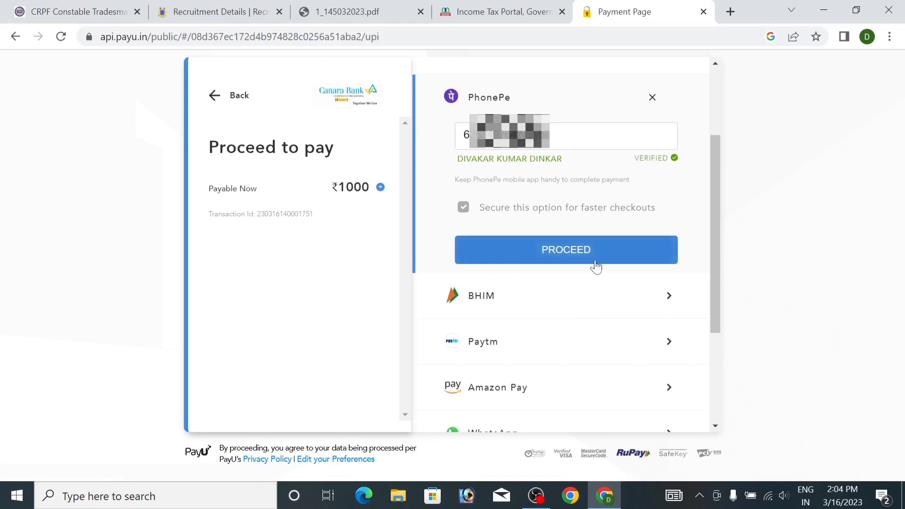